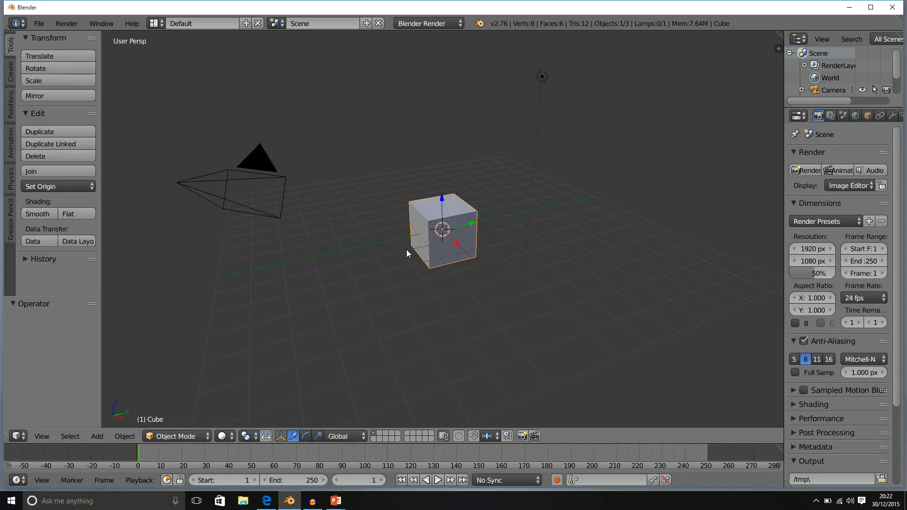
# Try a free rotation and a uniform scale of about 1.12 on the default cube, cancelling each transform.
pyautogui.press('r')
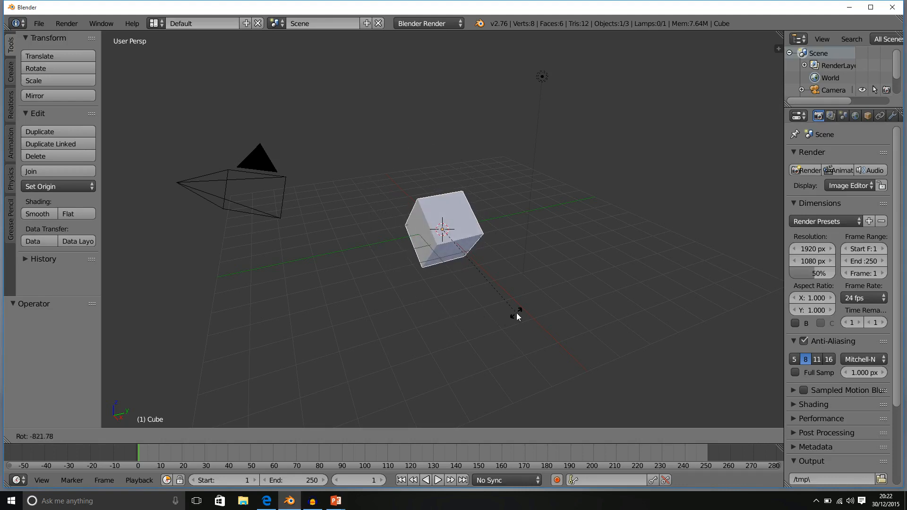
pyautogui.press('Escape')
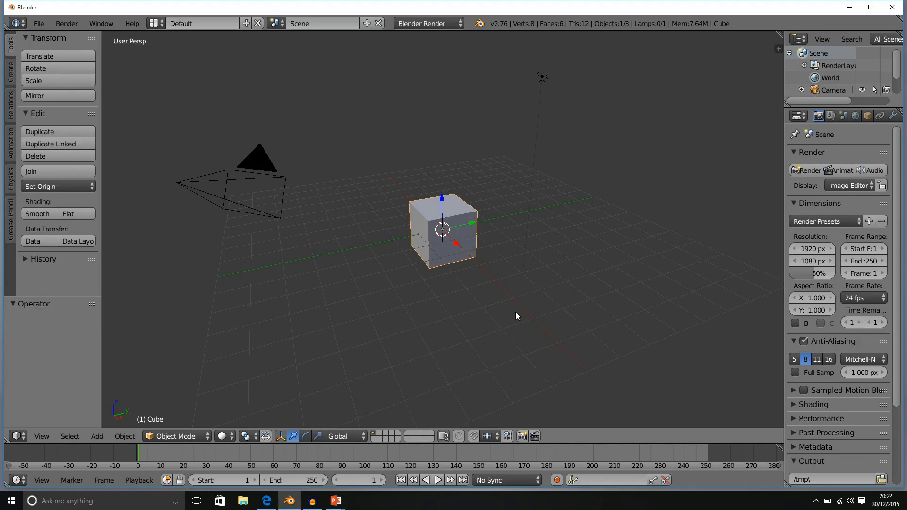
pyautogui.press('s')
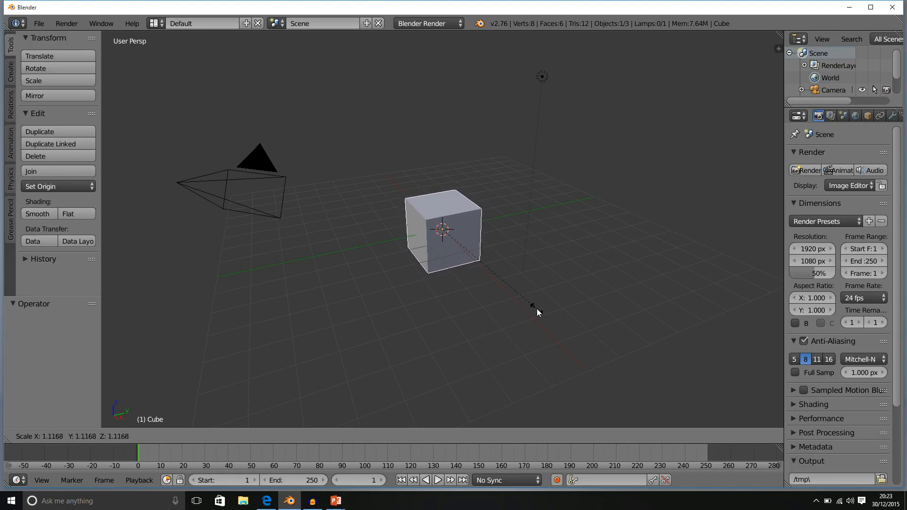
pyautogui.press('Escape')
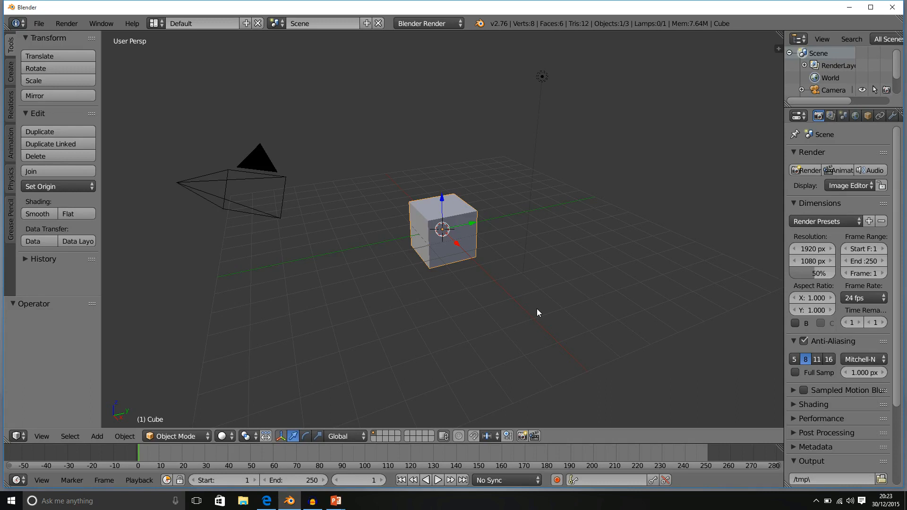
# Try flattening the cube along the global Z axis only, and cancel the scaling.
pyautogui.press('s')
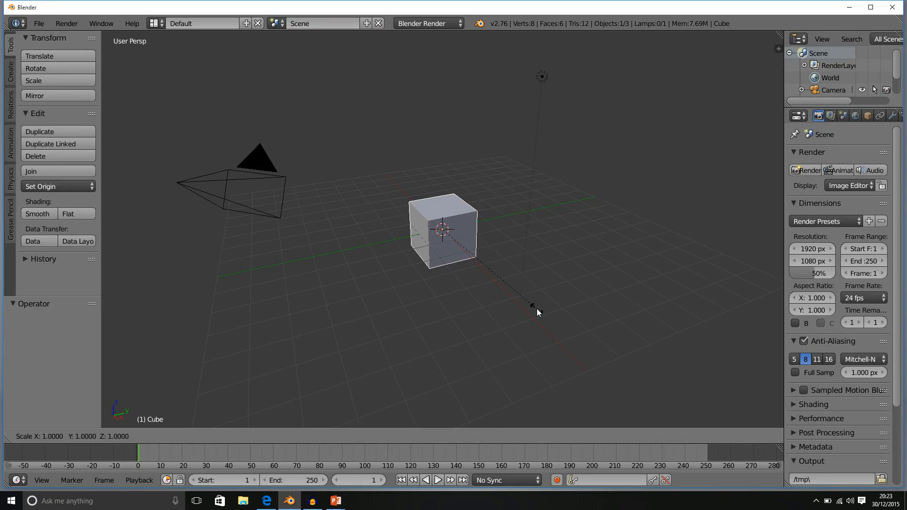
pyautogui.press('z')
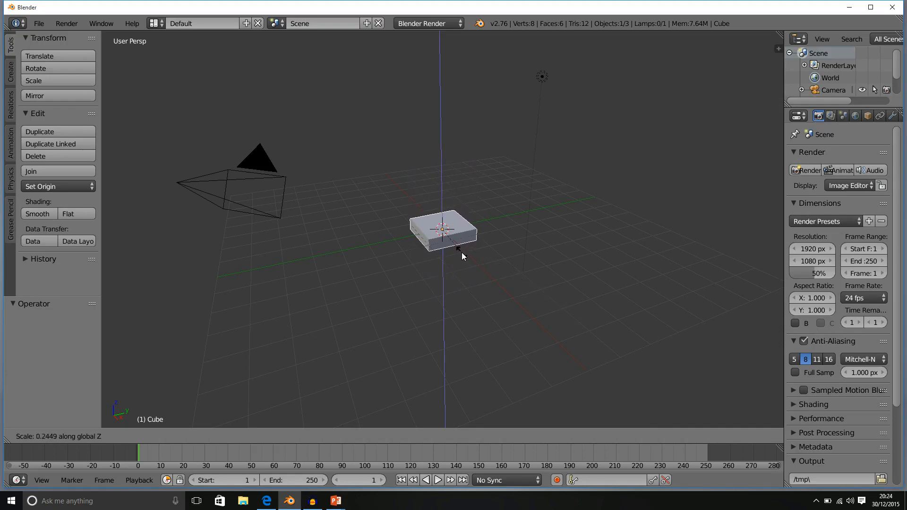
pyautogui.rightClick(486, 270)
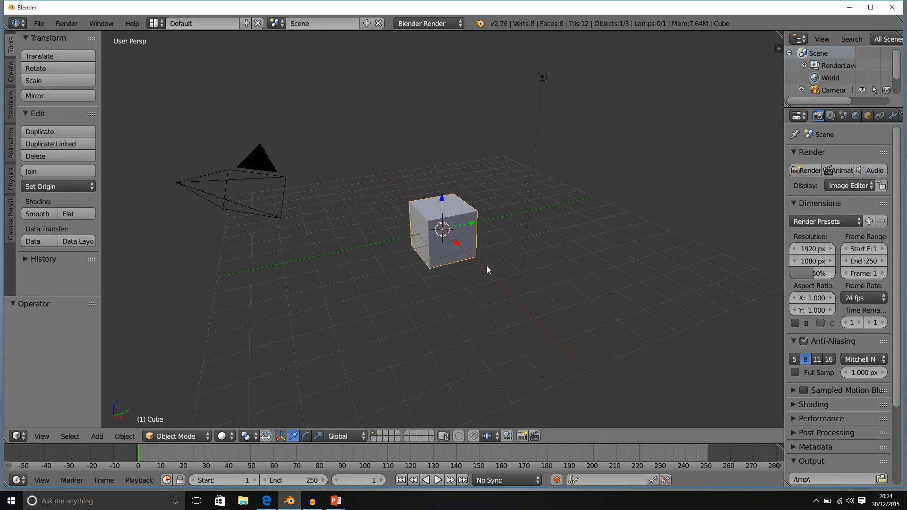
# Move the cube about 0.003 along the global Y axis and show its numeric transform properties beside the viewport.
pyautogui.press('g')
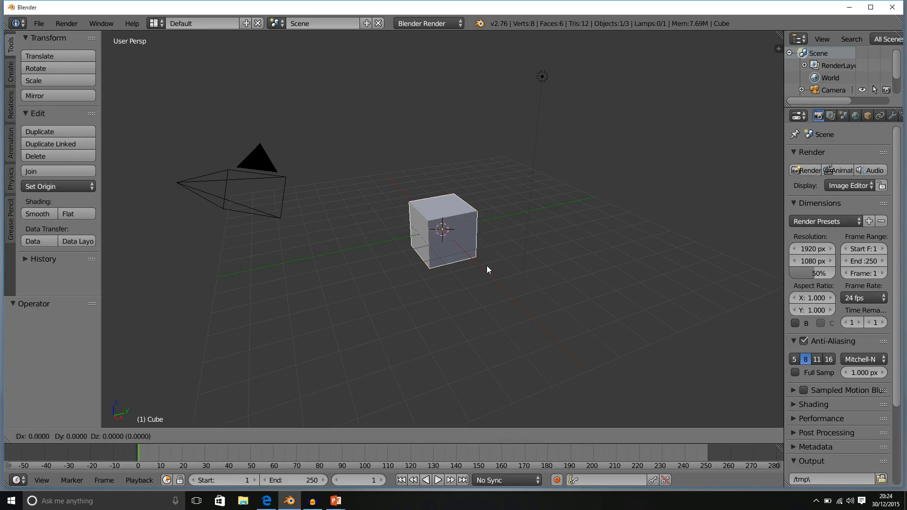
pyautogui.press('y')
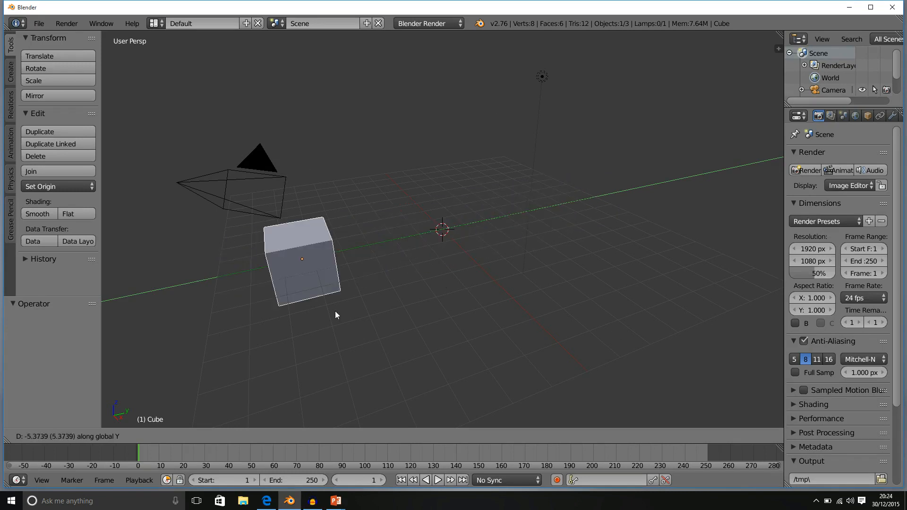
pyautogui.click(496, 310)
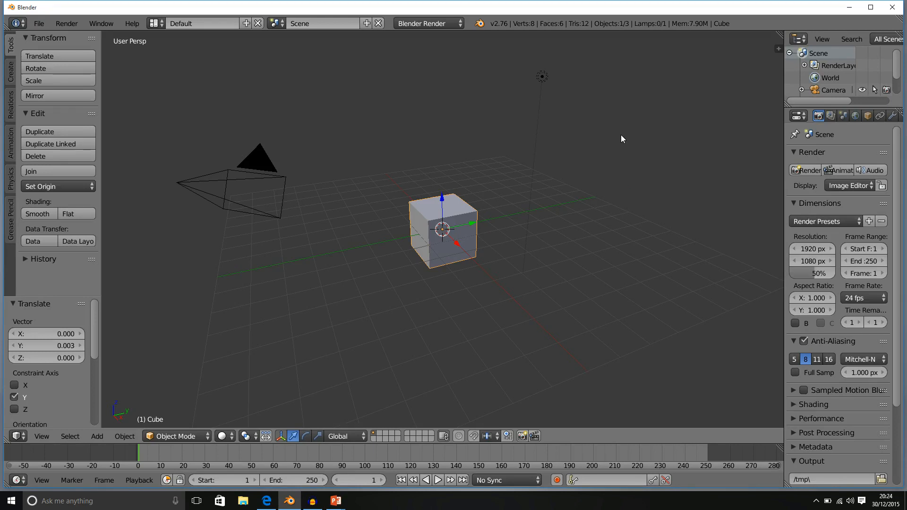
pyautogui.press('n')
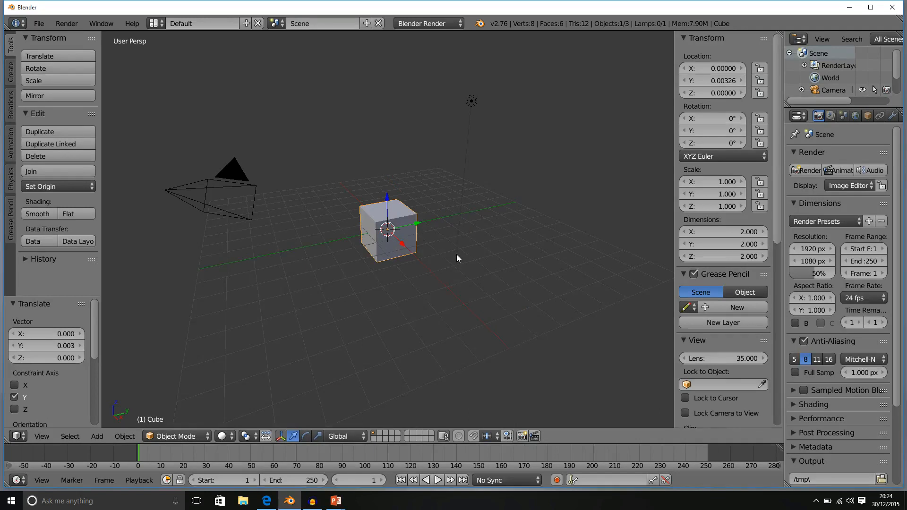
# Try moving the cube about -0.62 along the global Y axis, and cancel the move.
pyautogui.press('g')
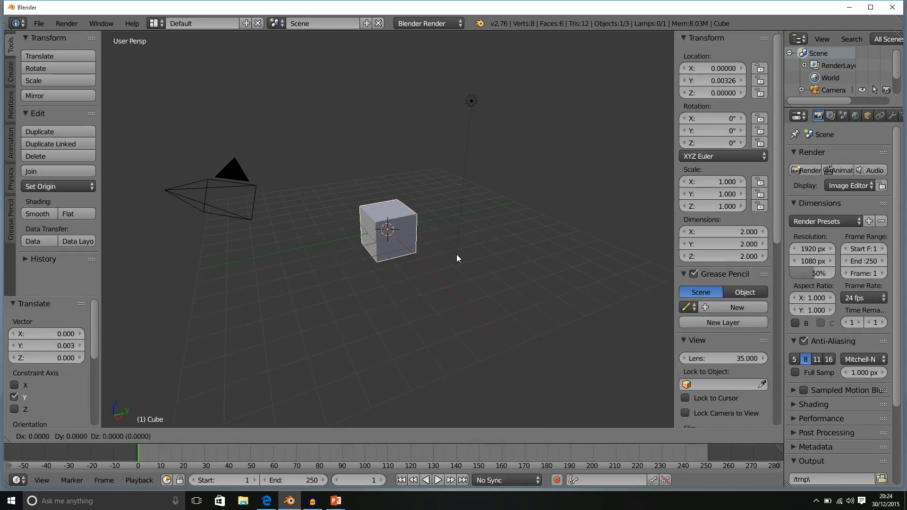
pyautogui.press('y')
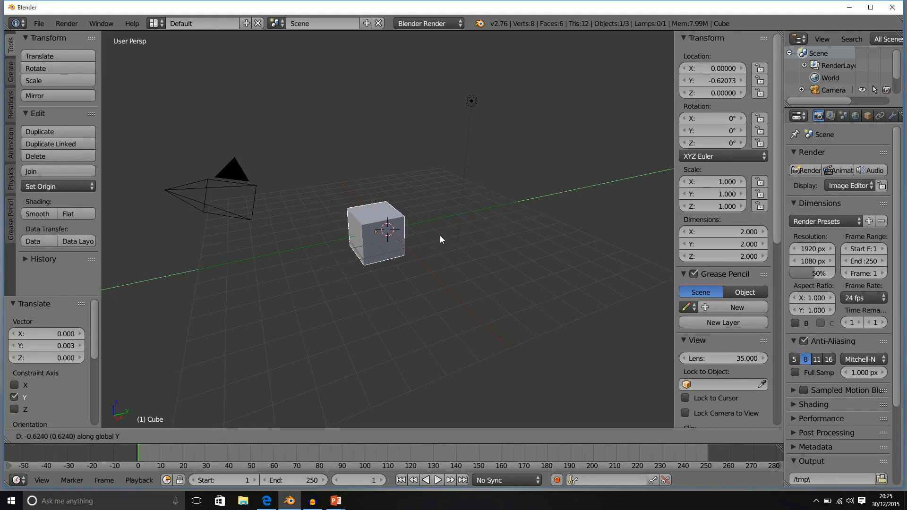
pyautogui.press('Escape')
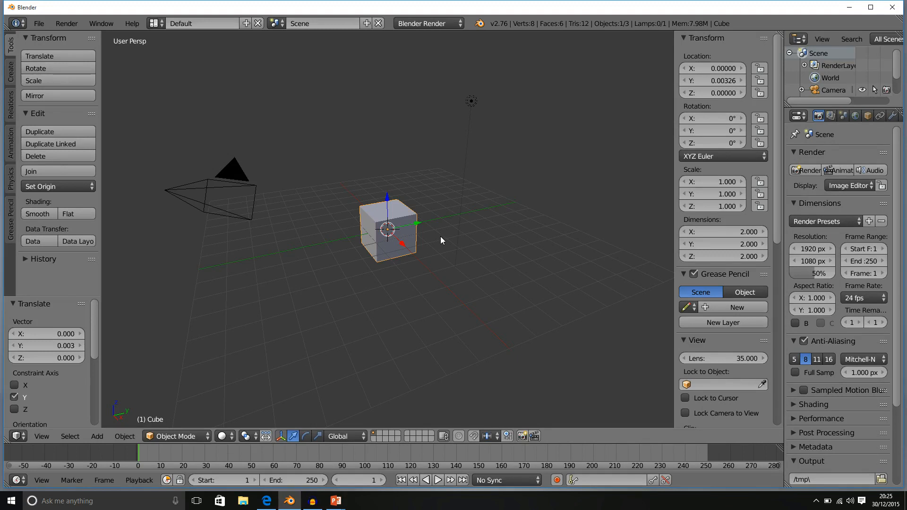
# Scale the cube by about 1.154 in X and Y with the global Z axis excluded.
pyautogui.press('s')
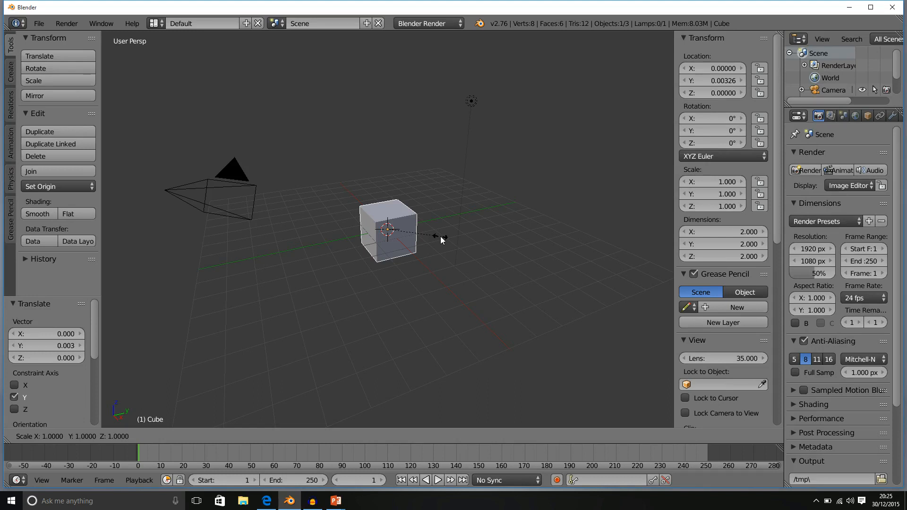
pyautogui.hotkey('shift', 'z')
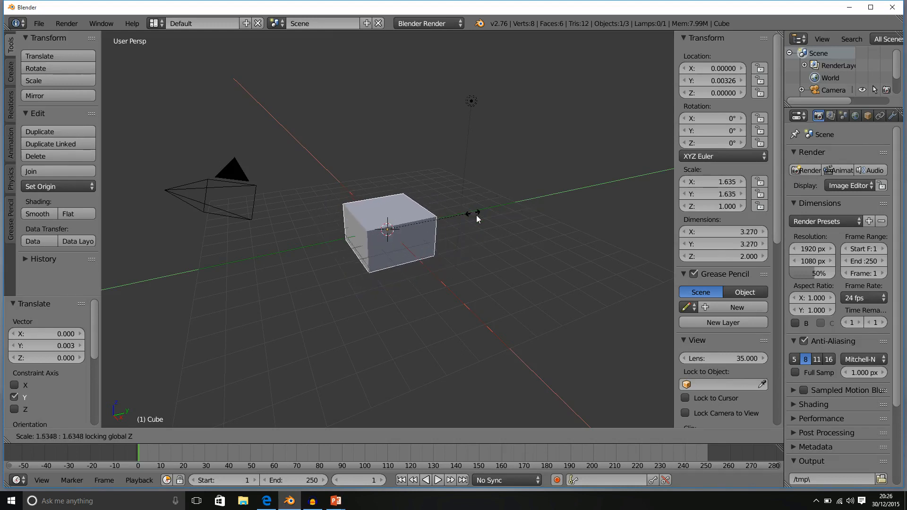
pyautogui.click(448, 225)
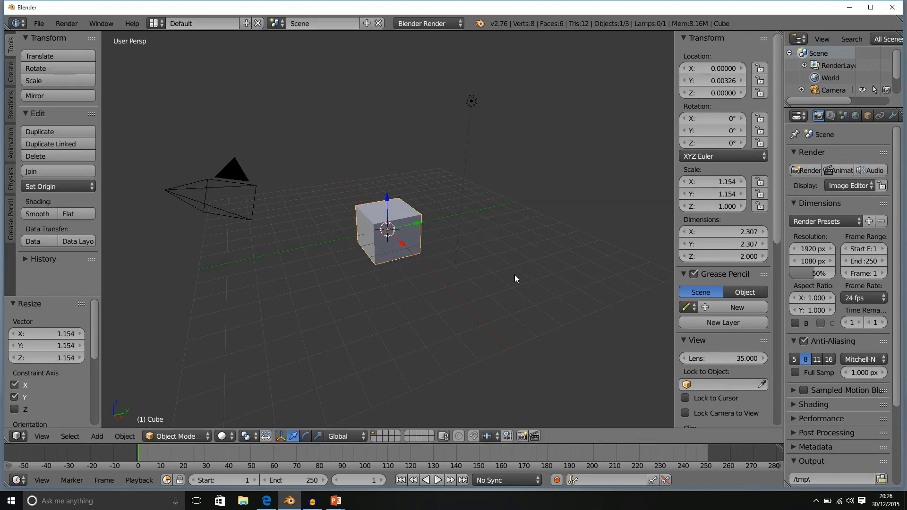
# Try each unconstrained transform (move, rotate, scale) on the cube and cancel it.
pyautogui.press('g')
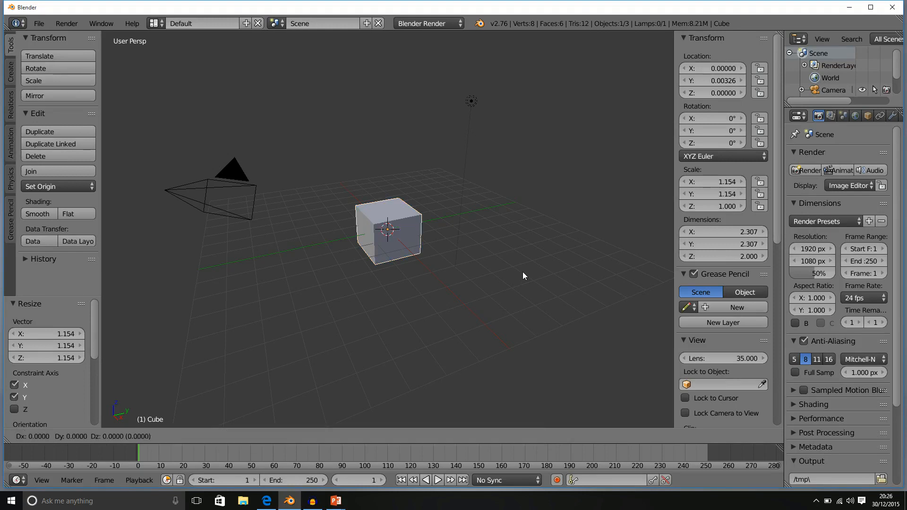
pyautogui.rightClick(483, 265)
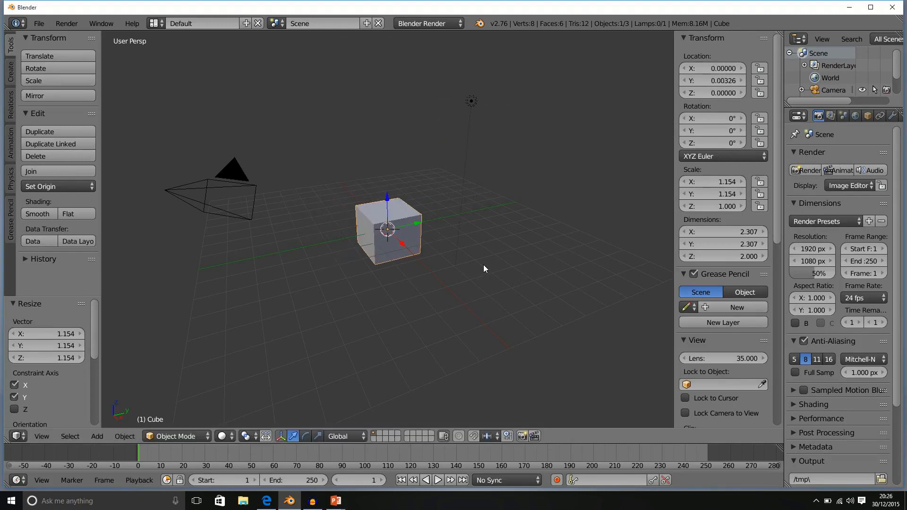
pyautogui.press('r')
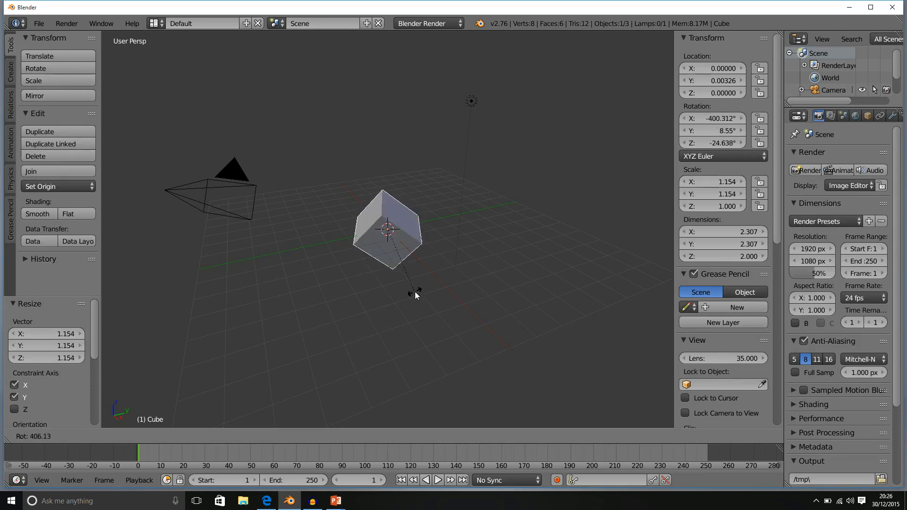
pyautogui.press('Escape')
pyautogui.press('s')
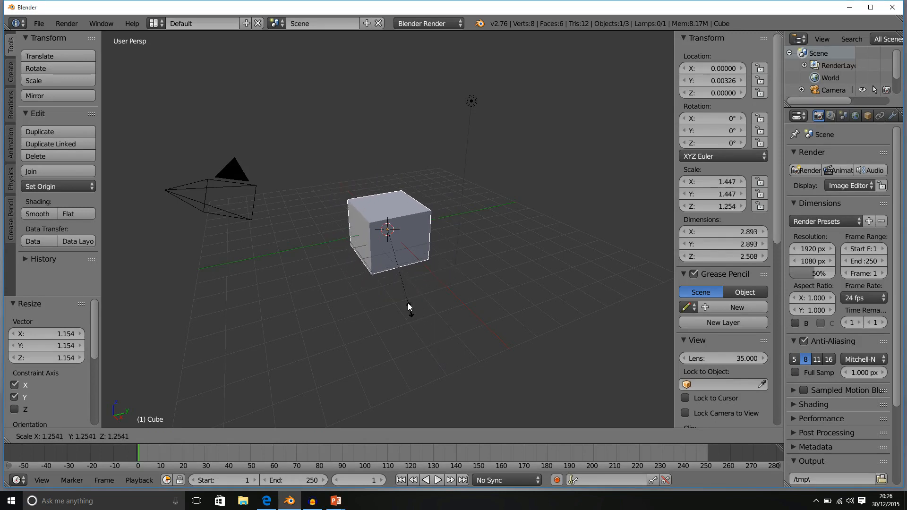
pyautogui.press('Escape')
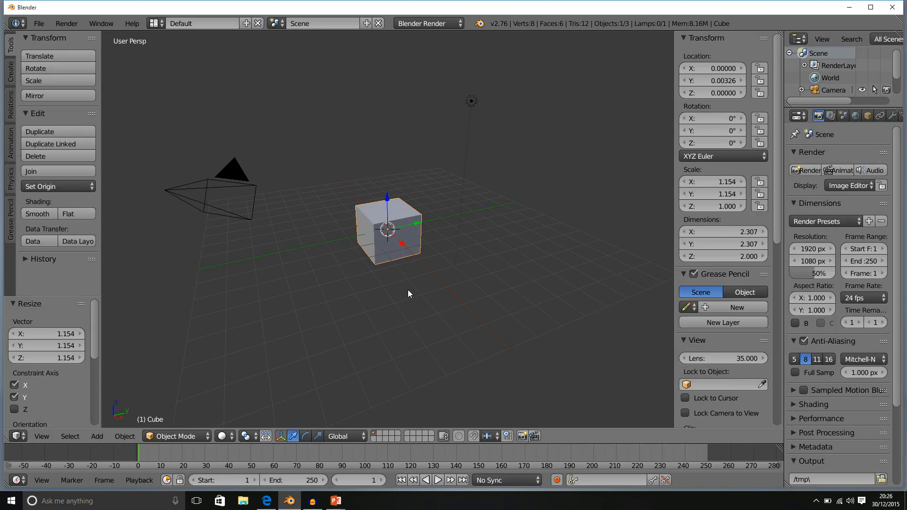
# Move the cube about 0.051 upward along the global Z axis.
pyautogui.press('g')
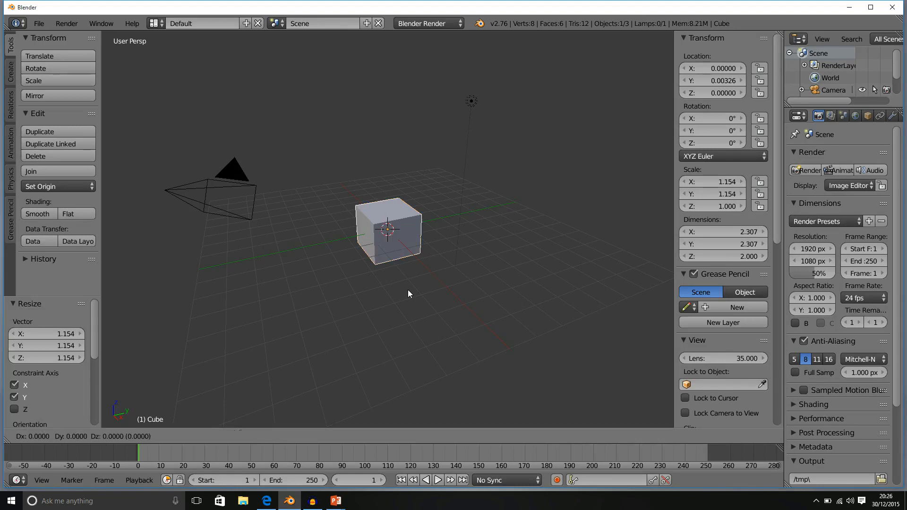
pyautogui.press('z')
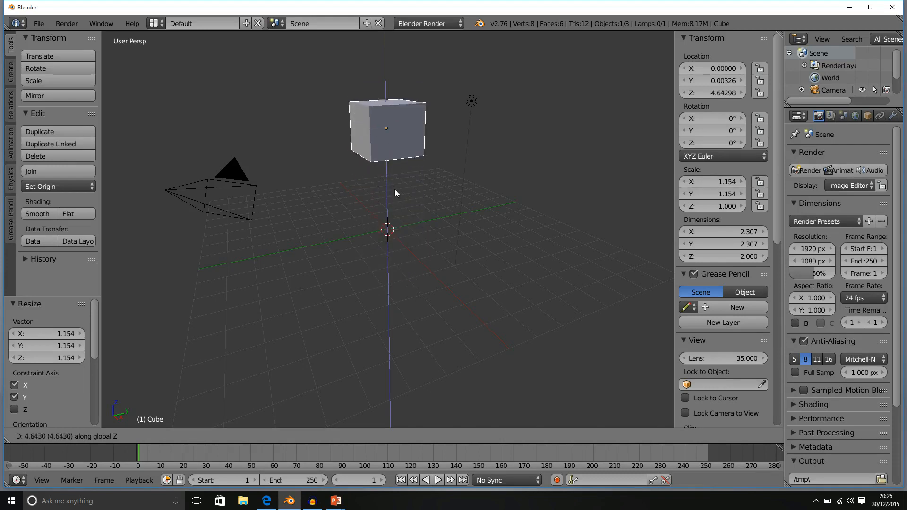
pyautogui.click(407, 290)
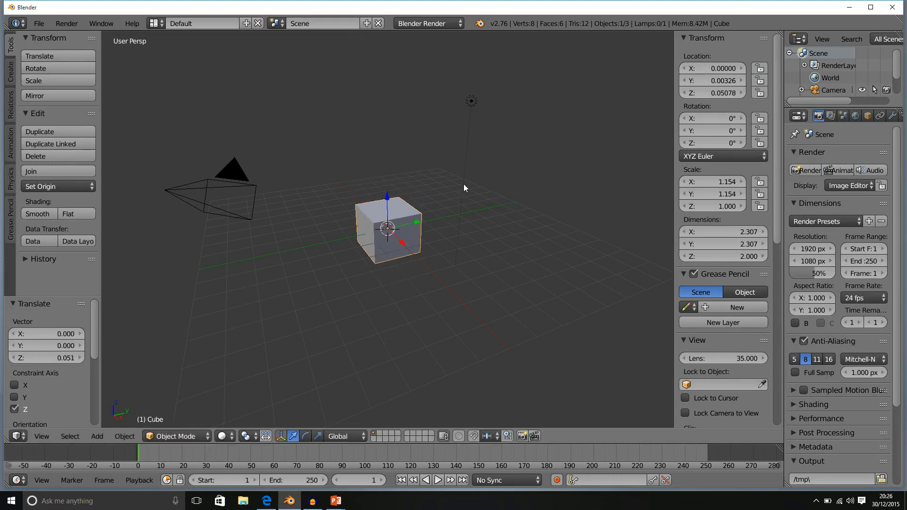
# Try rotating the cube around the global X axis only, and cancel the rotation.
pyautogui.press('r')
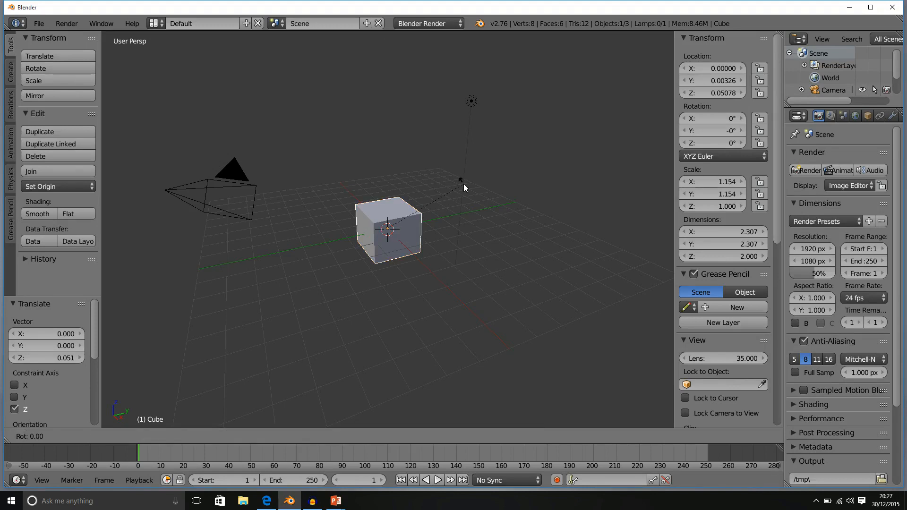
pyautogui.press('x')
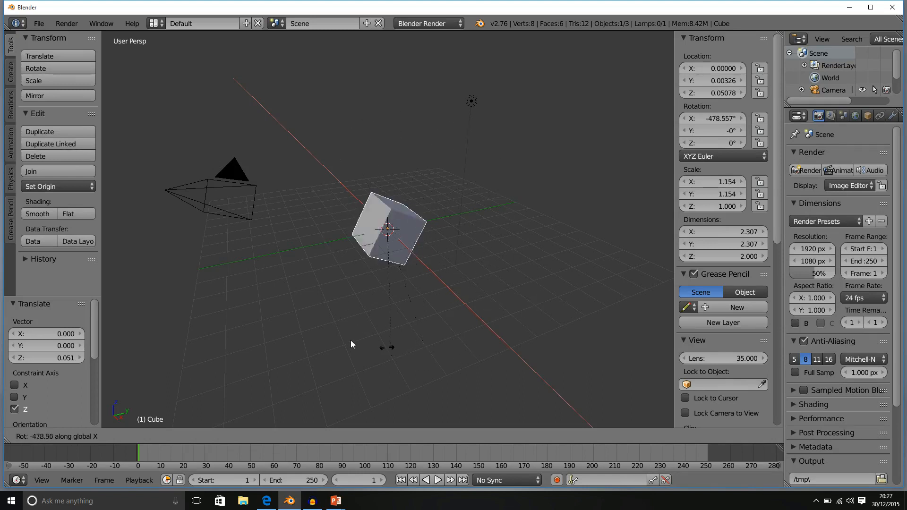
pyautogui.press('Escape')
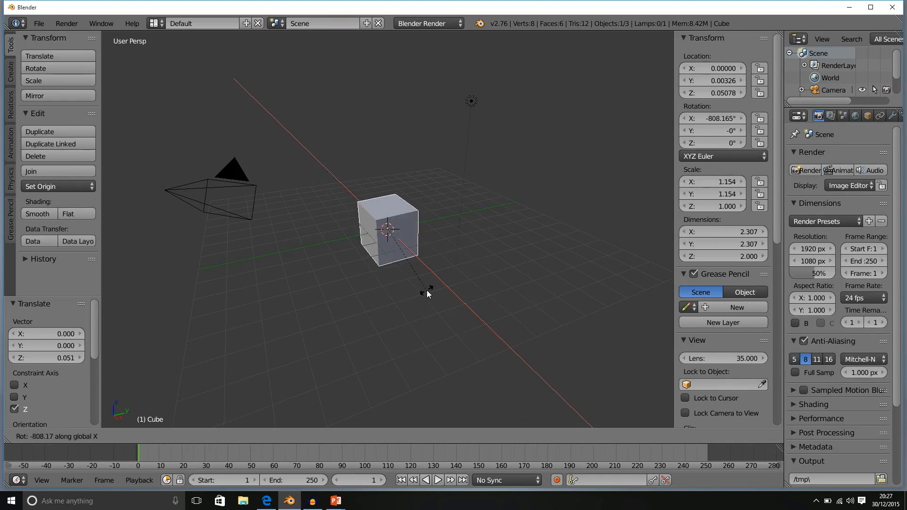
# Try stretching the cube to about 1.95 times its size along the global Y axis, and cancel the scaling.
pyautogui.press('s')
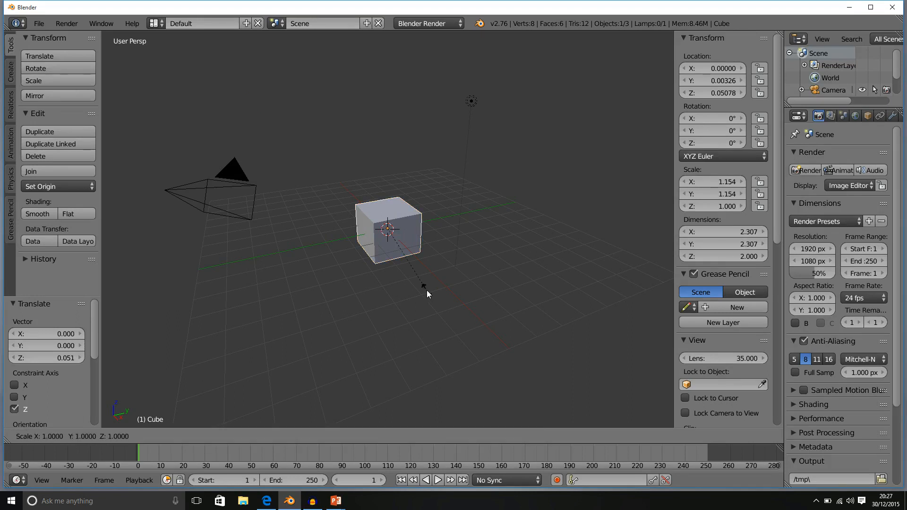
pyautogui.press('y')
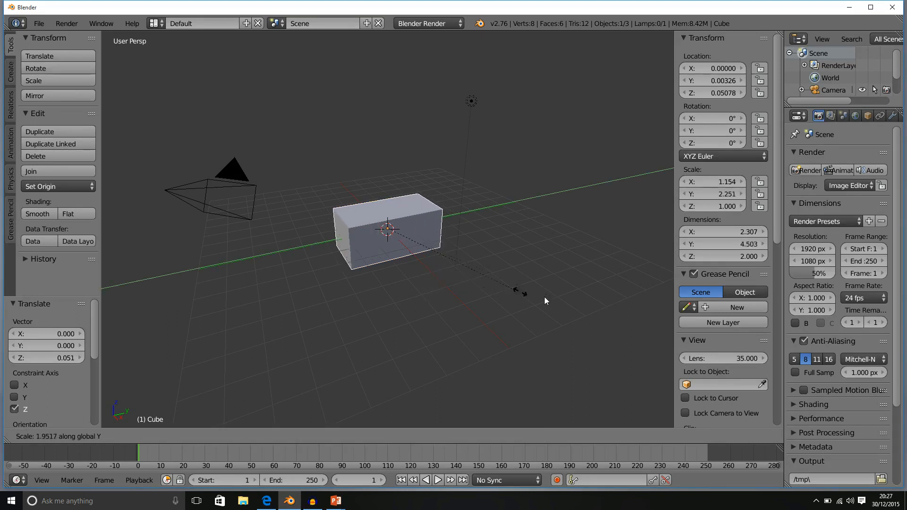
pyautogui.press('Escape')
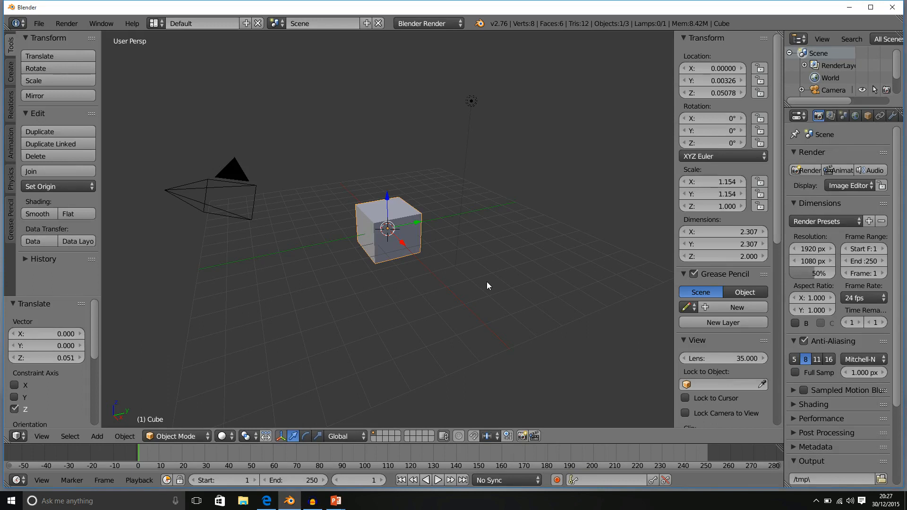
# Try moving the cube about 1.05 in X and -0.86 in Y with the global Z axis locked, and cancel the move.
pyautogui.press('g')
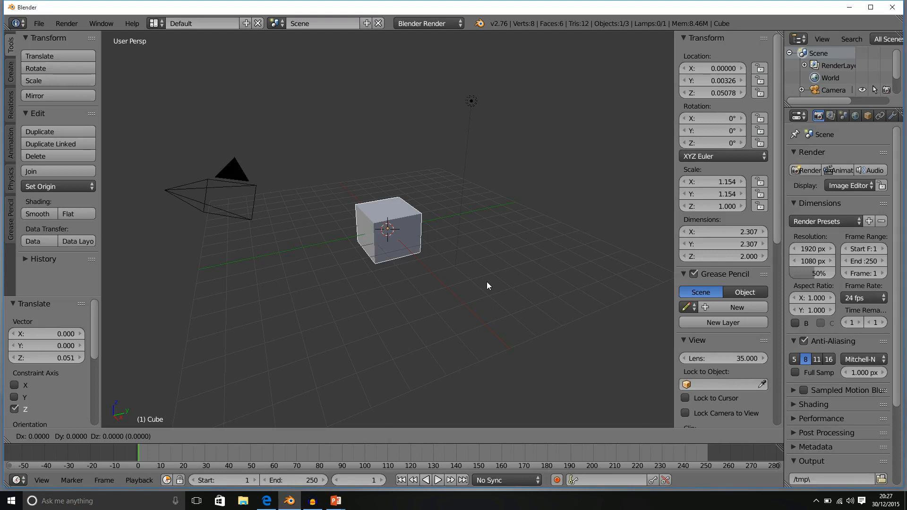
pyautogui.hotkey('shift', 'z')
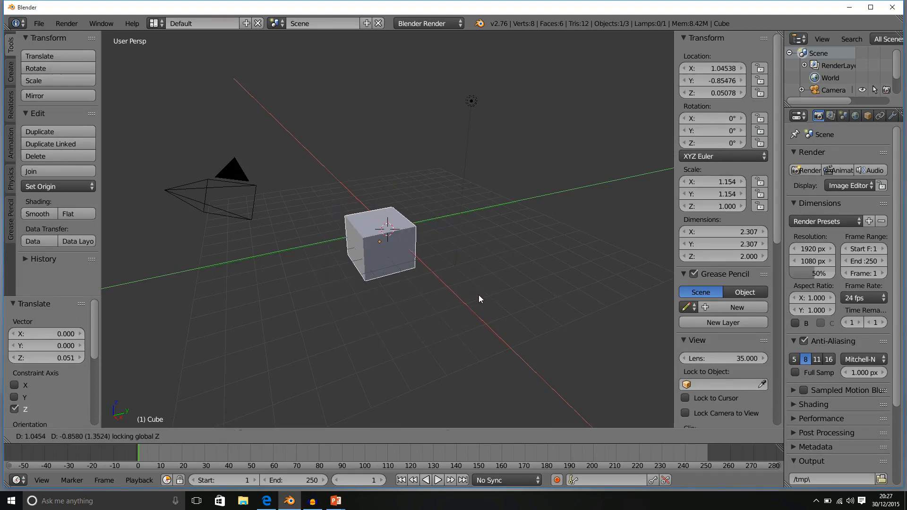
pyautogui.press('Escape')
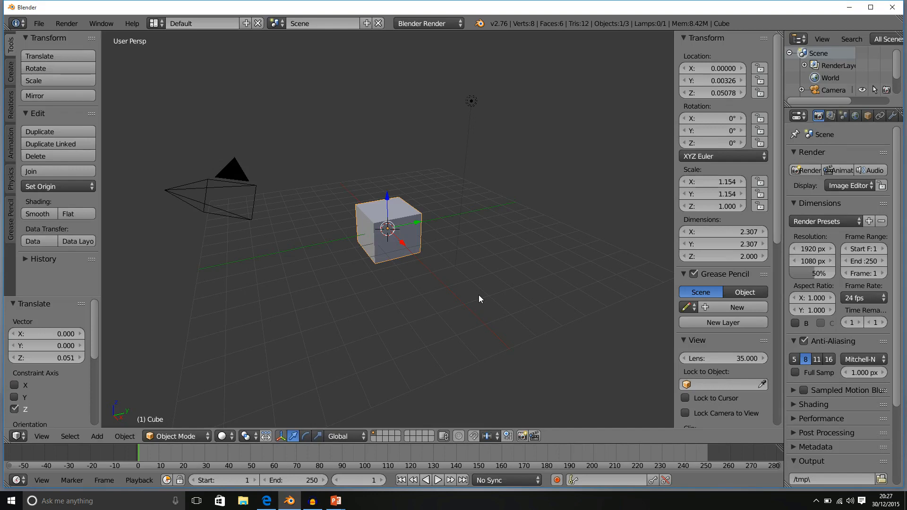
# Switch to the PowerPoint slide that lists the hotkeys for grab, rotate and scale.
pyautogui.moveTo(336, 501)
pyautogui.click(372, 454)
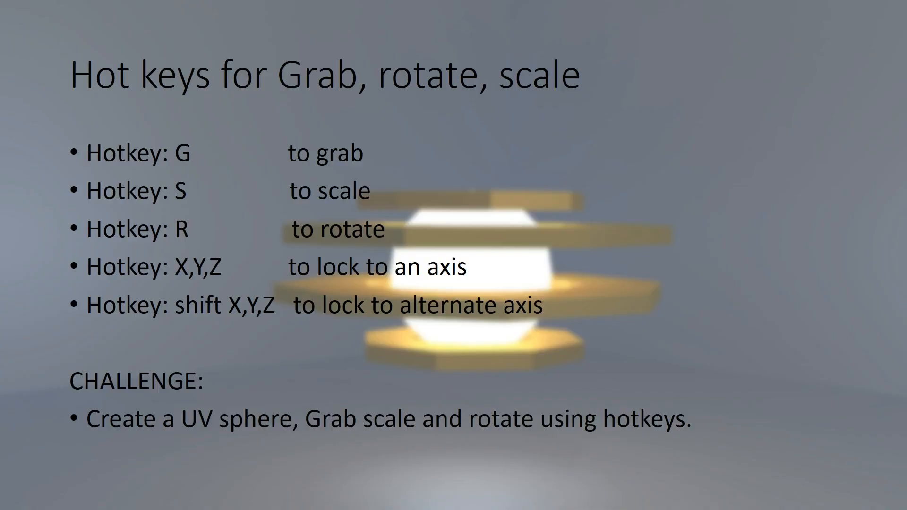